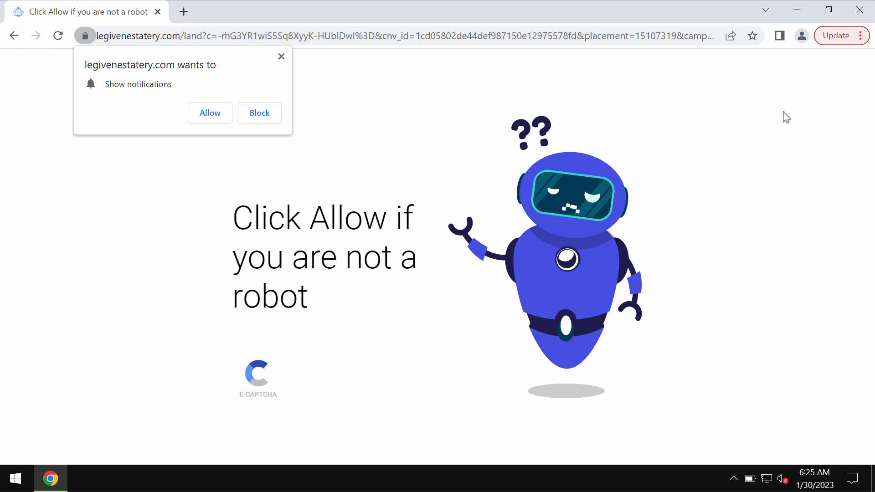
# Allow the site's notification prompt, then reach Chrome's Site settings under Privacy and security
pyautogui.click(209, 113)
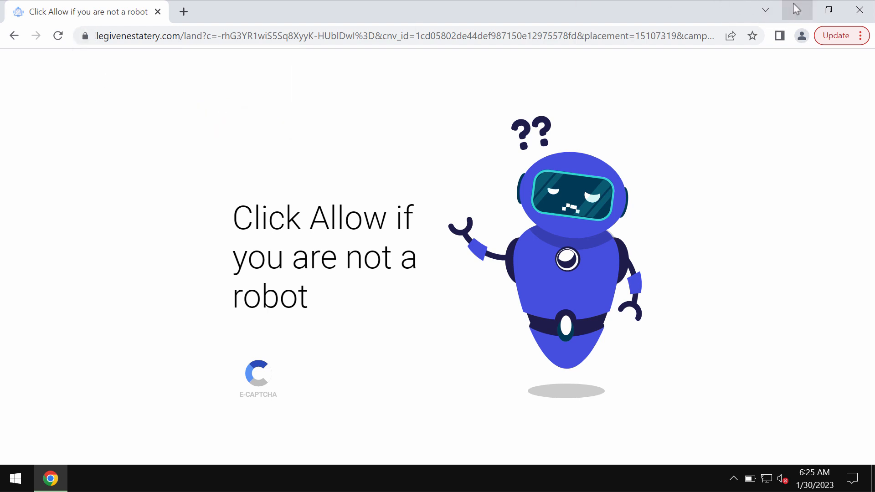
pyautogui.click(860, 36)
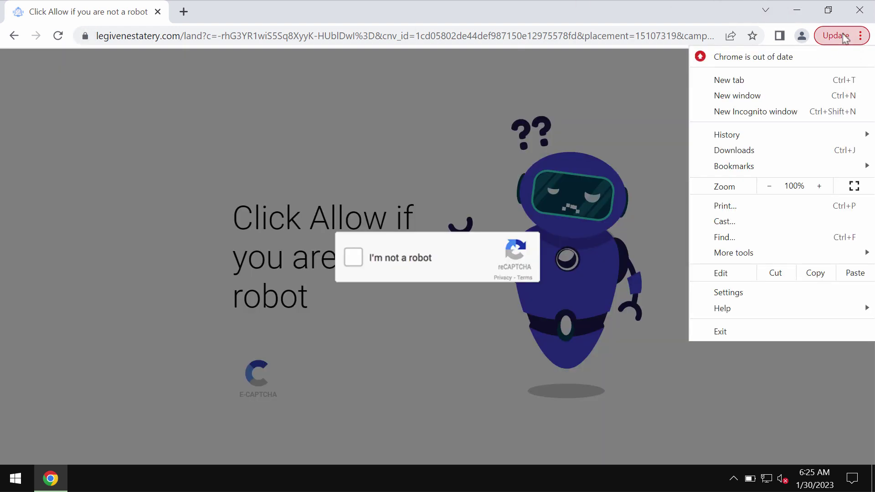
pyautogui.click(759, 295)
pyautogui.click(116, 161)
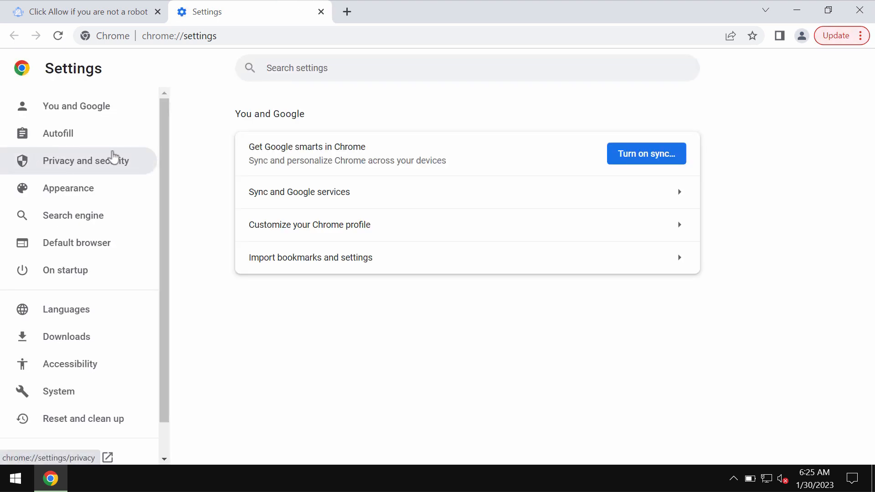
pyautogui.click(356, 417)
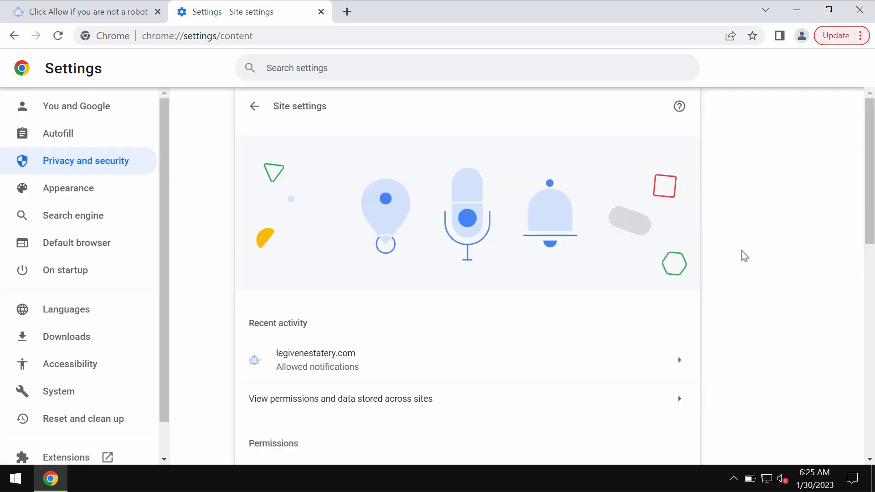
pyautogui.moveTo(869, 223); pyautogui.dragTo(863, 397)
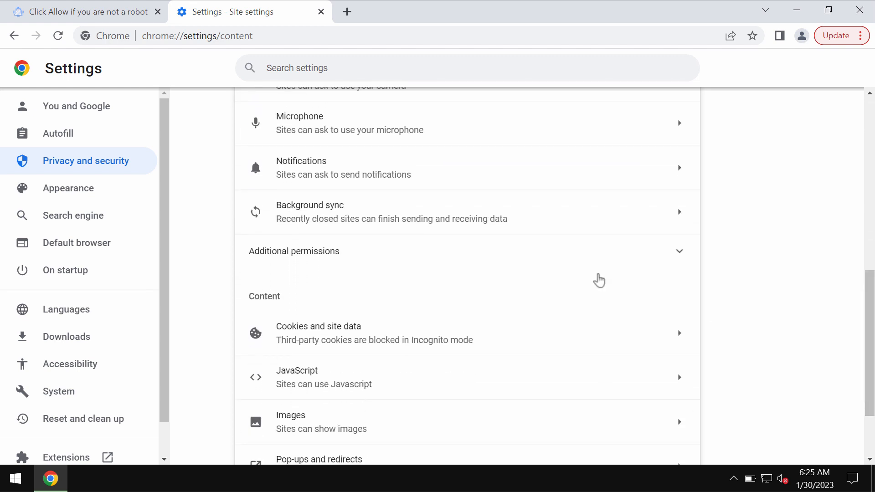
# In Notifications, remove legivenestatery.com from the sites allowed to send notifications
pyautogui.click(342, 167)
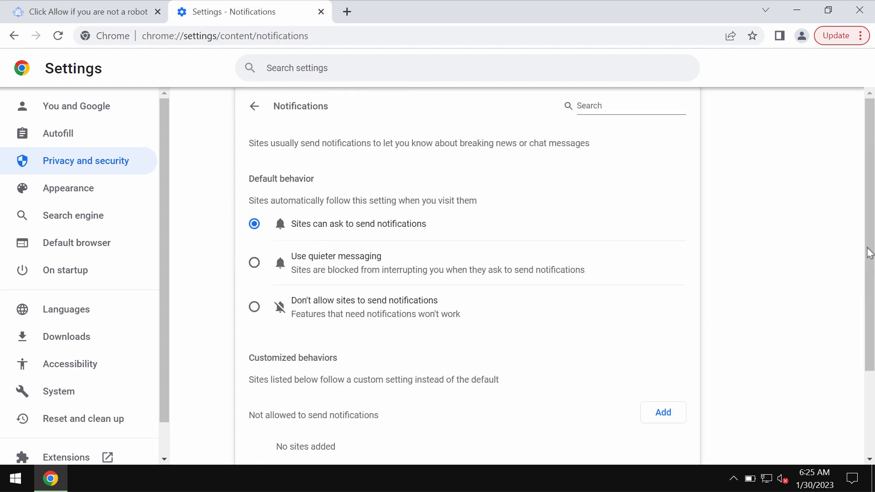
pyautogui.moveTo(869, 253); pyautogui.dragTo(869, 311)
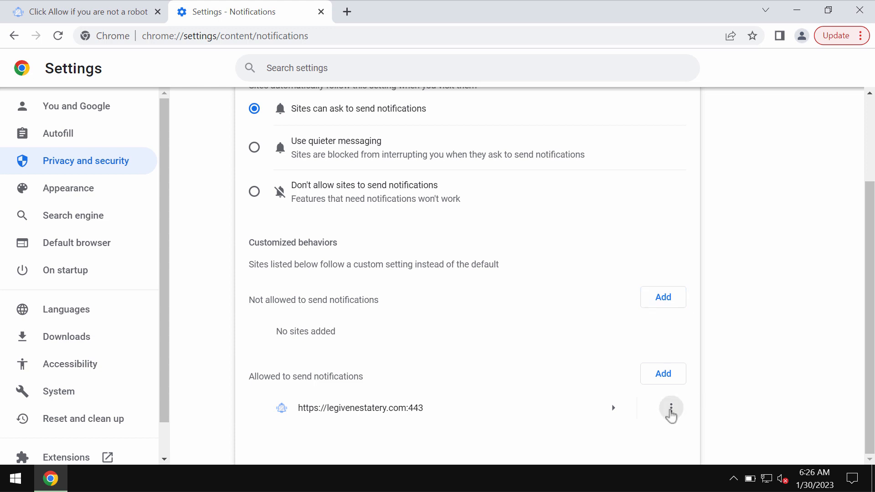
pyautogui.click(671, 409)
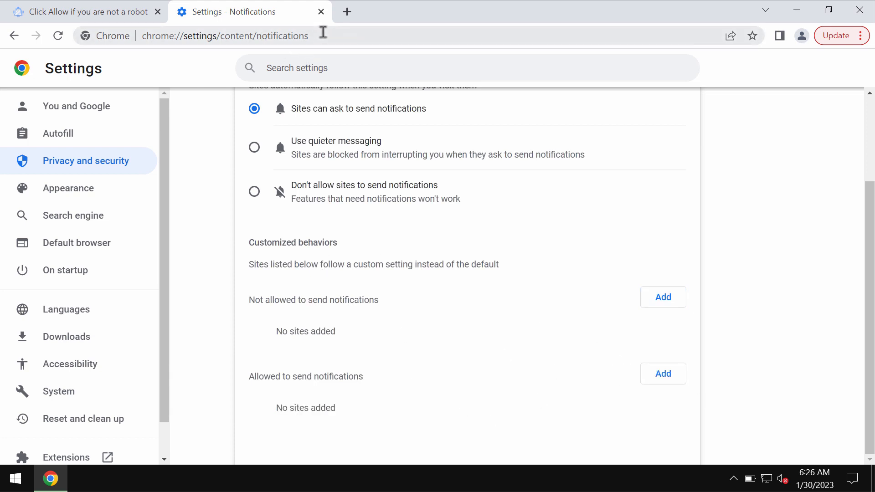
# Load combocleaner.com in the address bar, then minimize Chrome to show the desktop
pyautogui.click(323, 35)
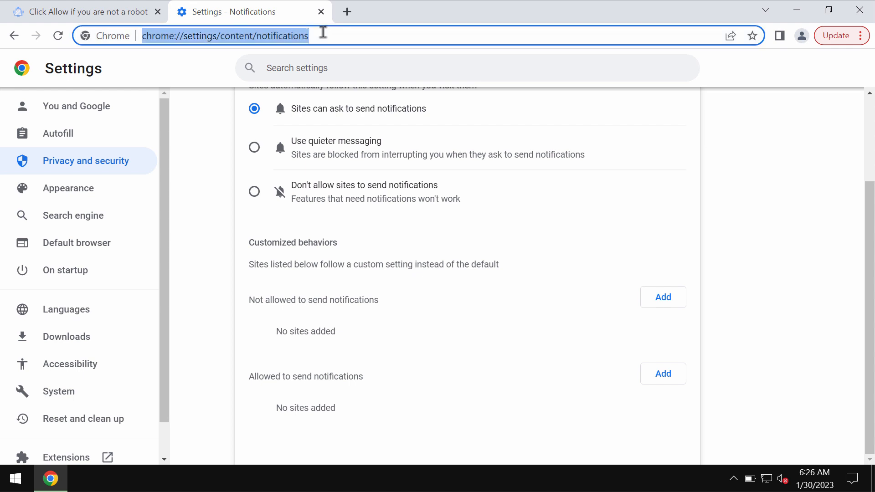
pyautogui.write('c')
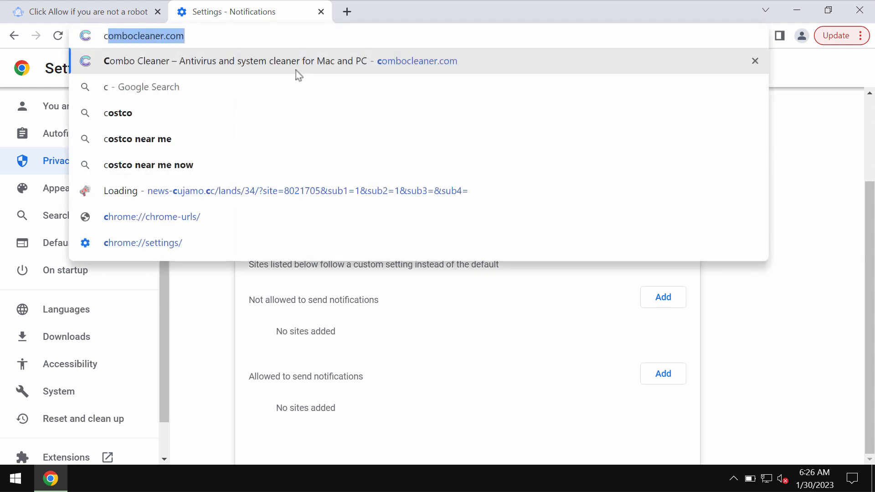
pyautogui.press('Return')
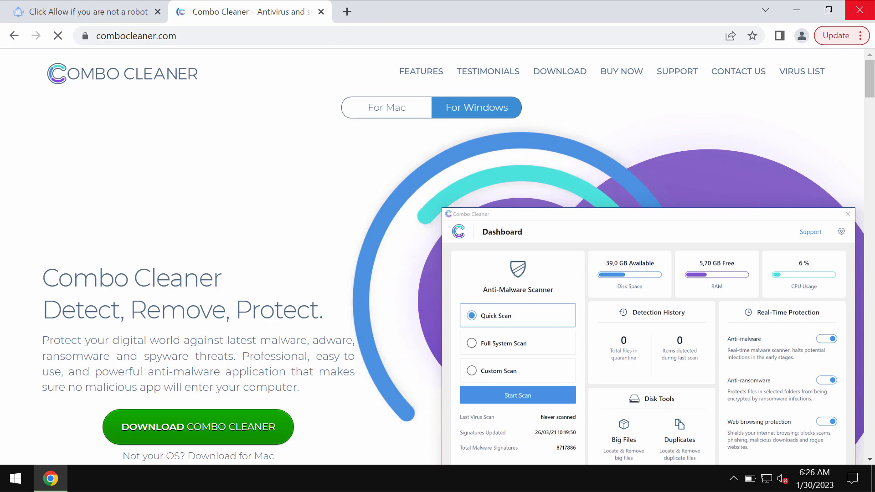
pyautogui.click(796, 10)
pyautogui.moveTo(177, 174)
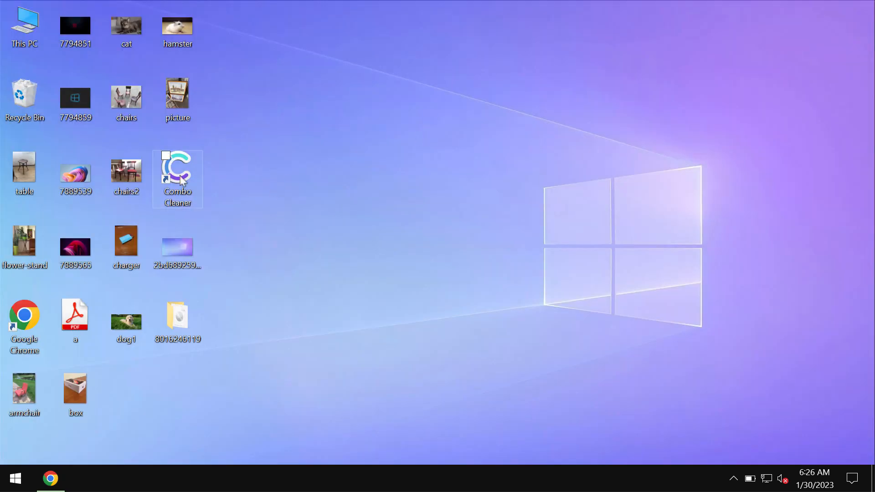
# Launch Combo Cleaner from the desktop, start a Quick Scan, and return to its progress view
pyautogui.doubleClick(182, 179)
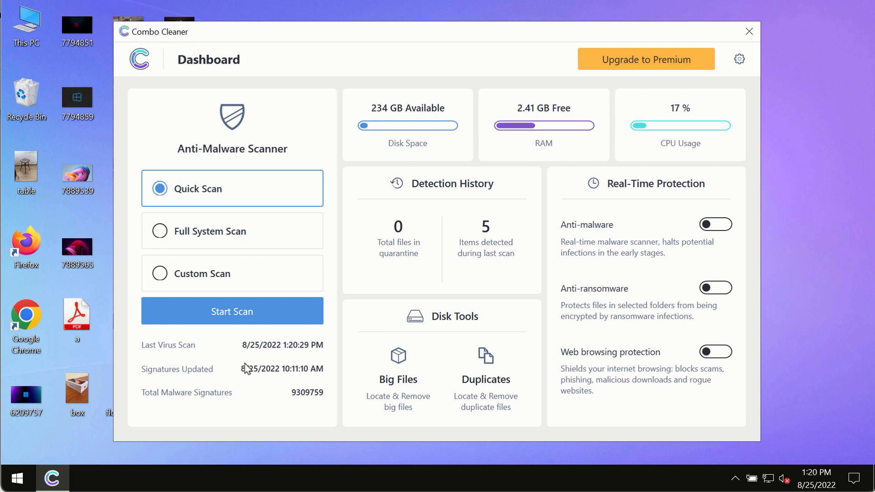
pyautogui.click(248, 318)
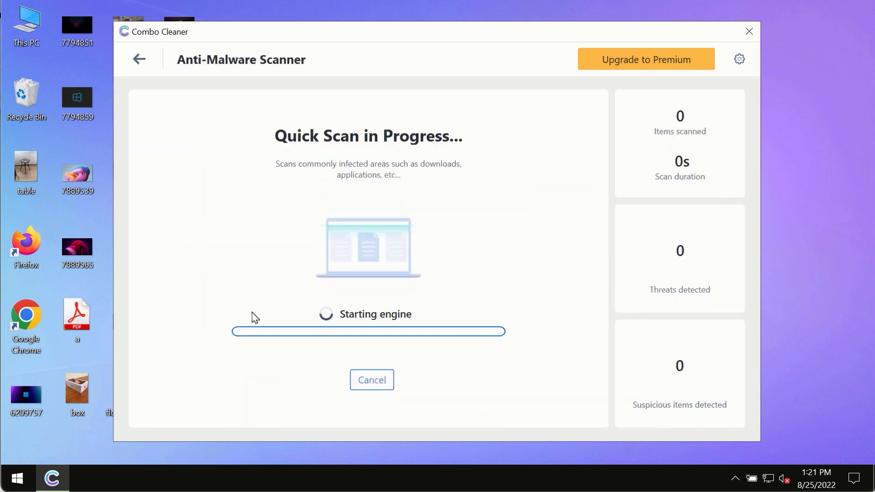
pyautogui.click(139, 60)
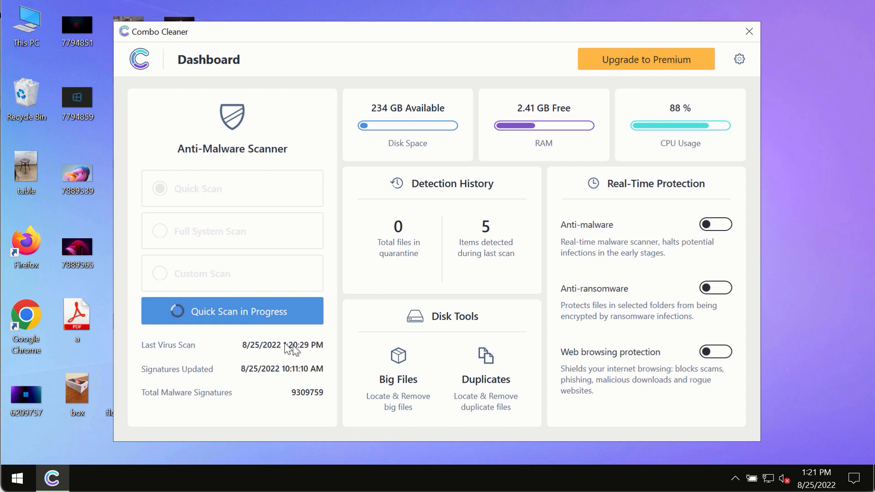
pyautogui.click(246, 313)
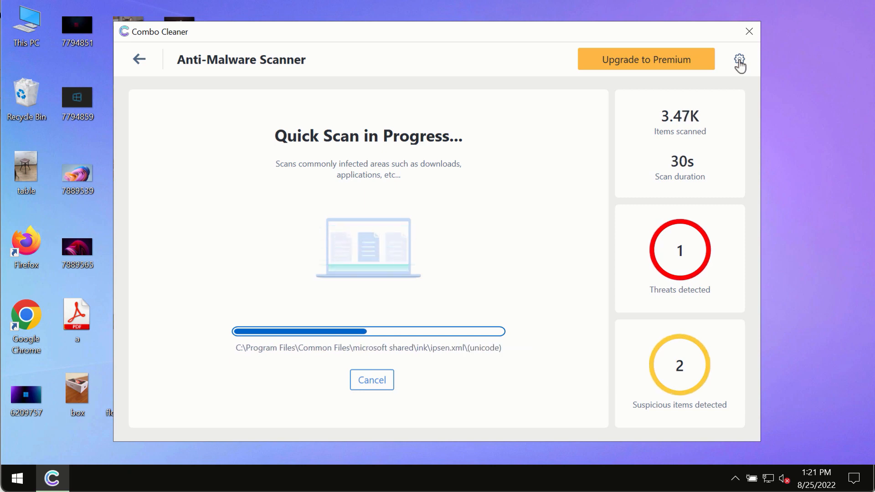
pyautogui.click(736, 63)
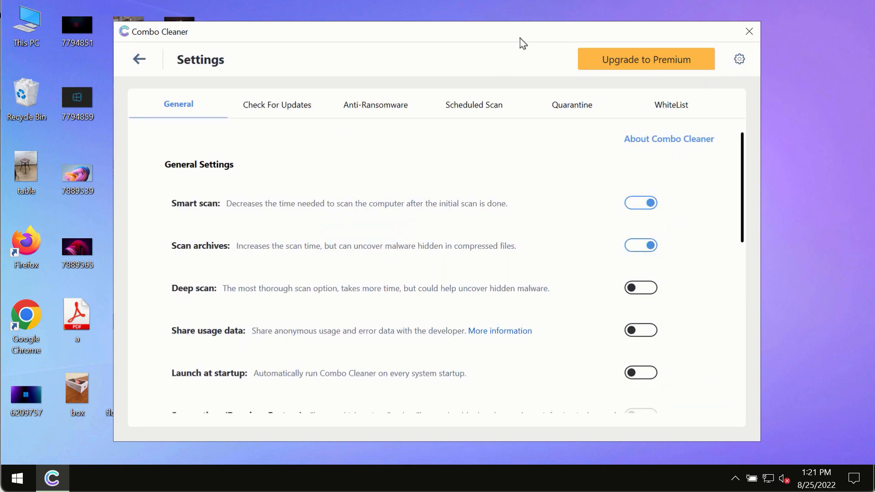
pyautogui.click(362, 108)
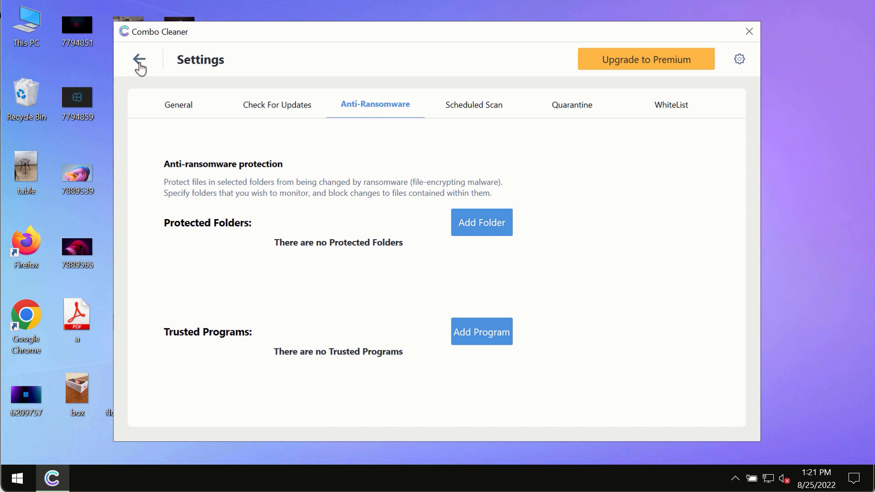
pyautogui.click(140, 65)
# Bring the running quick scan's progress back into view and let it continue detecting items
pyautogui.click(230, 311)
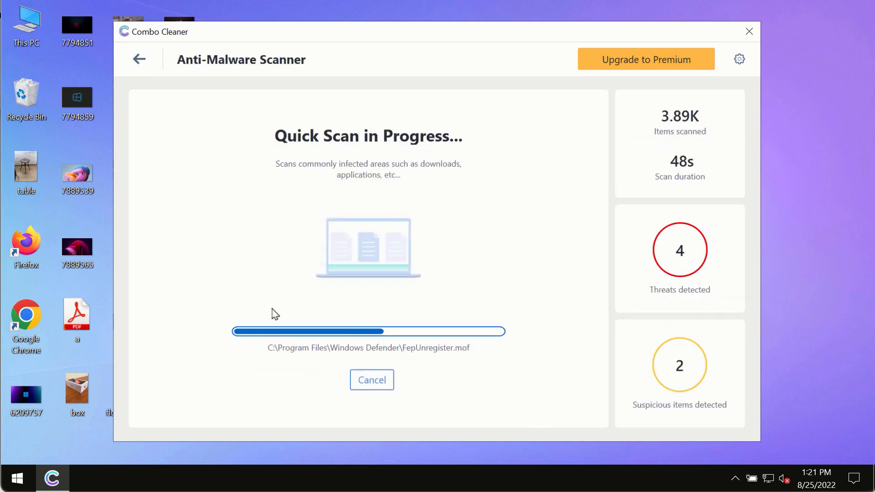